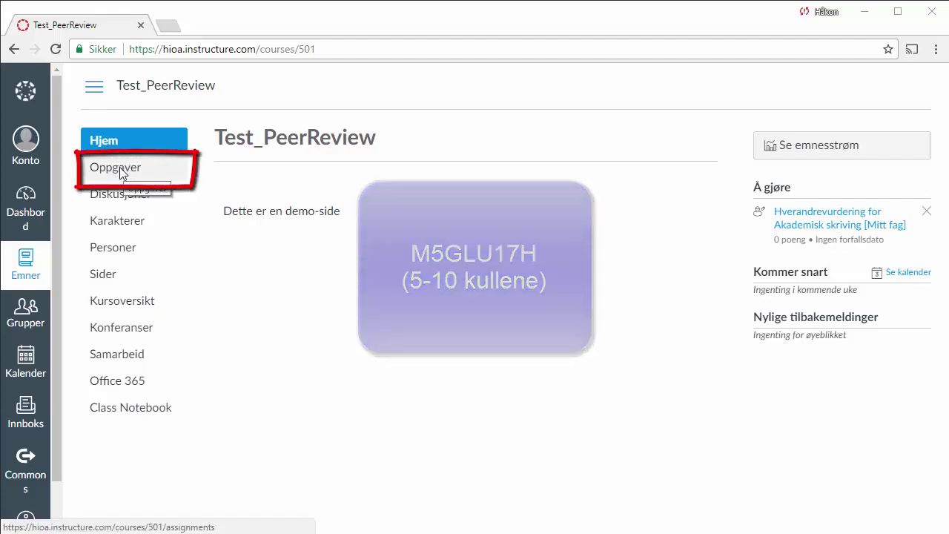
- Open the assignment Akademisk skriving [Mitt fag] and submit Fagnotat.docx as a file upload
{"action": "left_click", "coordinate": [119, 169]}
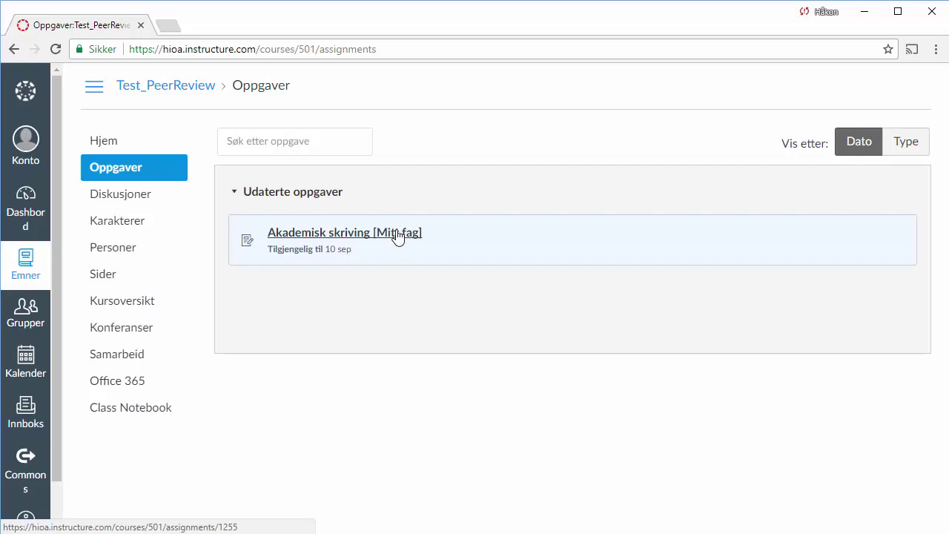
{"action": "left_click", "coordinate": [398, 234]}
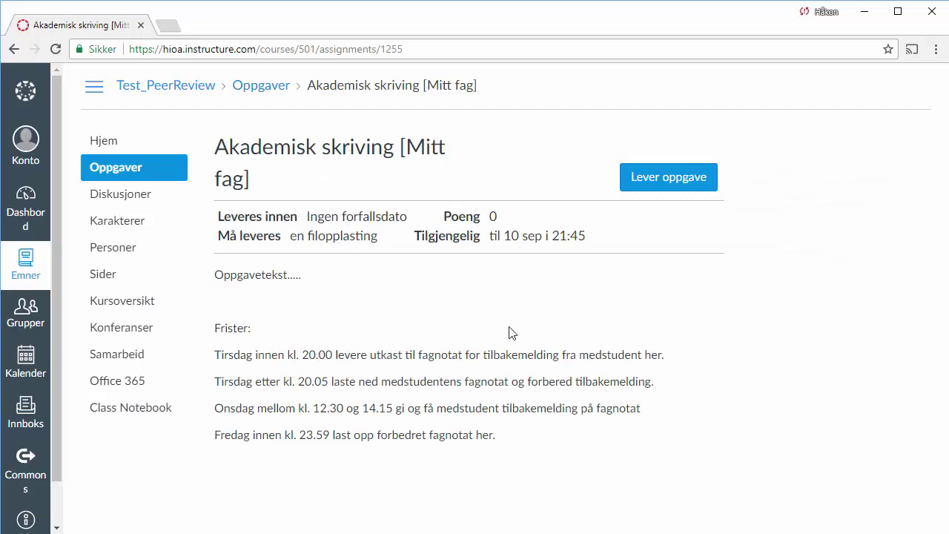
{"action": "left_click", "coordinate": [676, 181]}
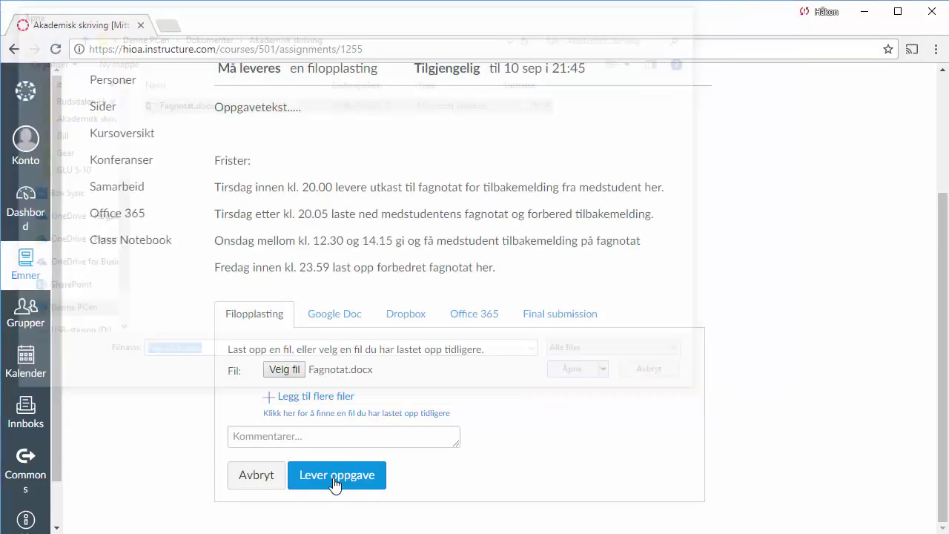
{"action": "left_click", "coordinate": [334, 484]}
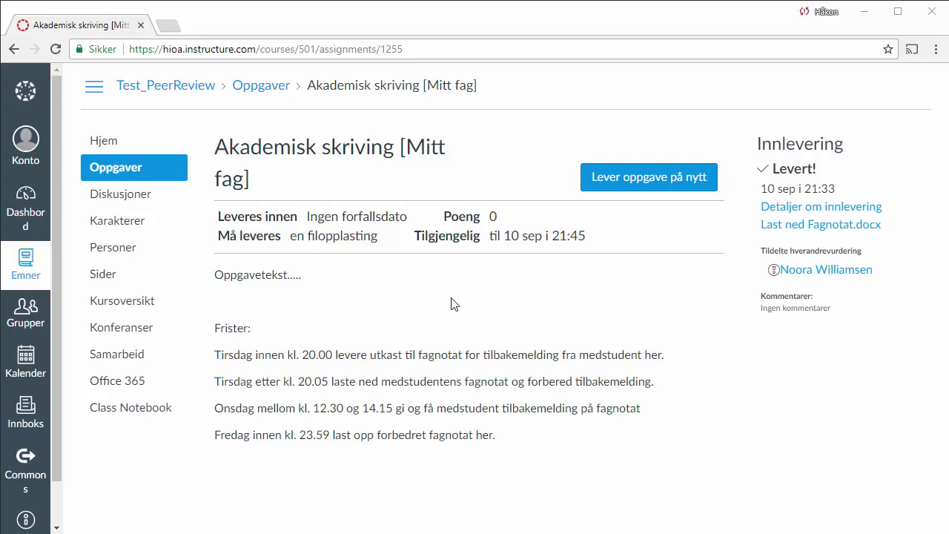
- Reopen Akademisk skriving [Mitt fag], go to the assigned peer review and download the fellow student's Fagnotat.docx
{"action": "left_click", "coordinate": [115, 166]}
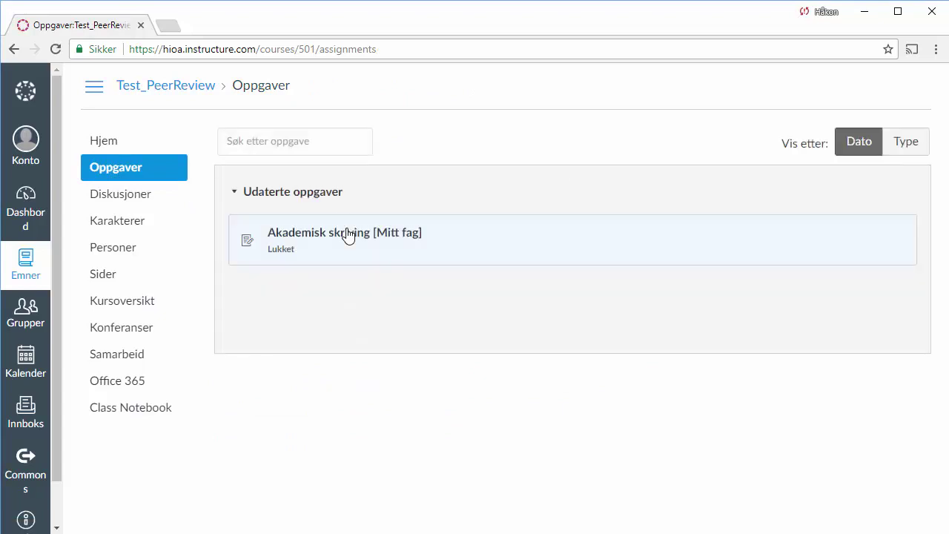
{"action": "left_click", "coordinate": [348, 233]}
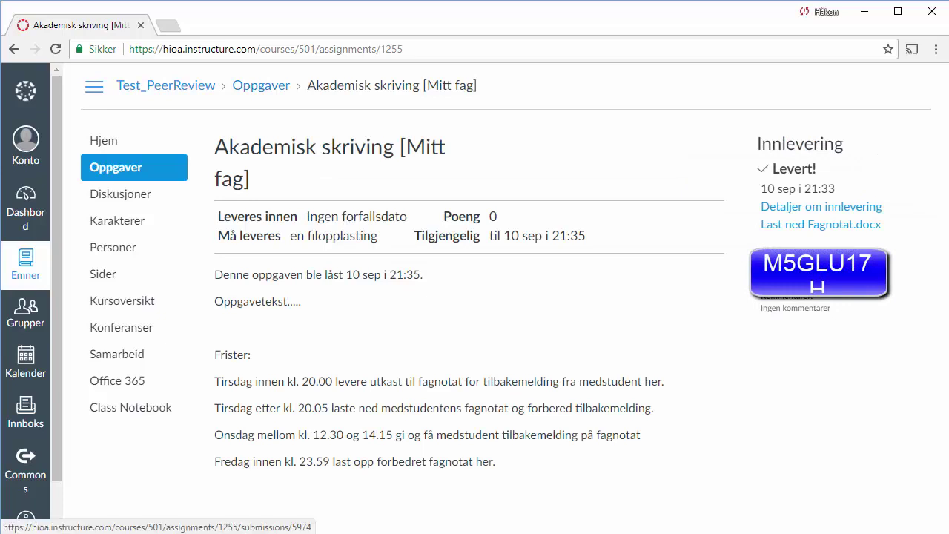
{"action": "left_click", "coordinate": [775, 289]}
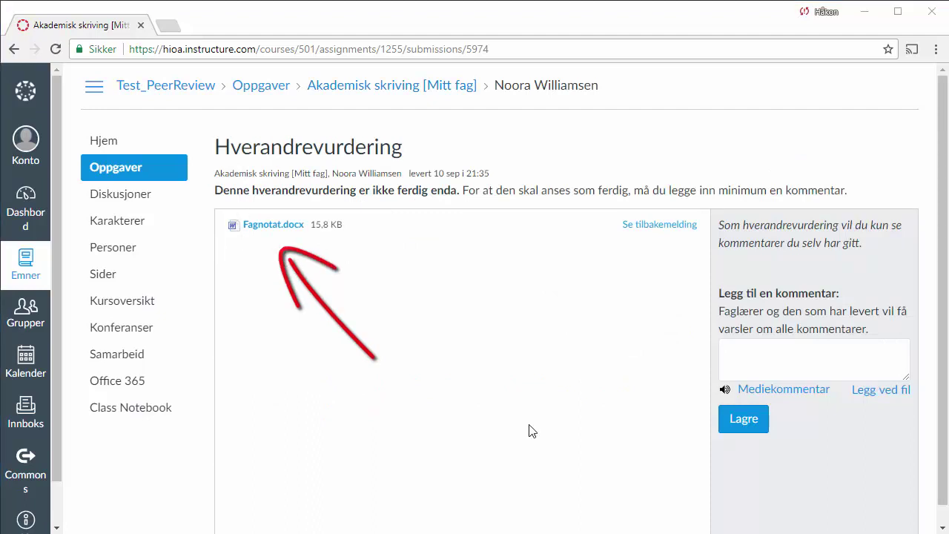
{"action": "left_click", "coordinate": [261, 231]}
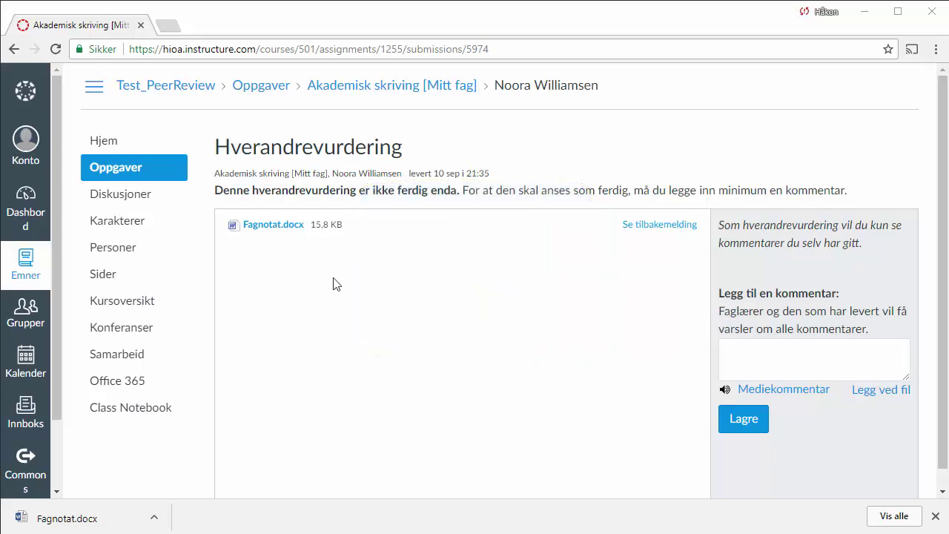
- Return to Akademisk skriving [Mitt fag] and resubmit the assignment with Fagnotat.docx from the Akademisk skriving folder
{"action": "left_click", "coordinate": [121, 170]}
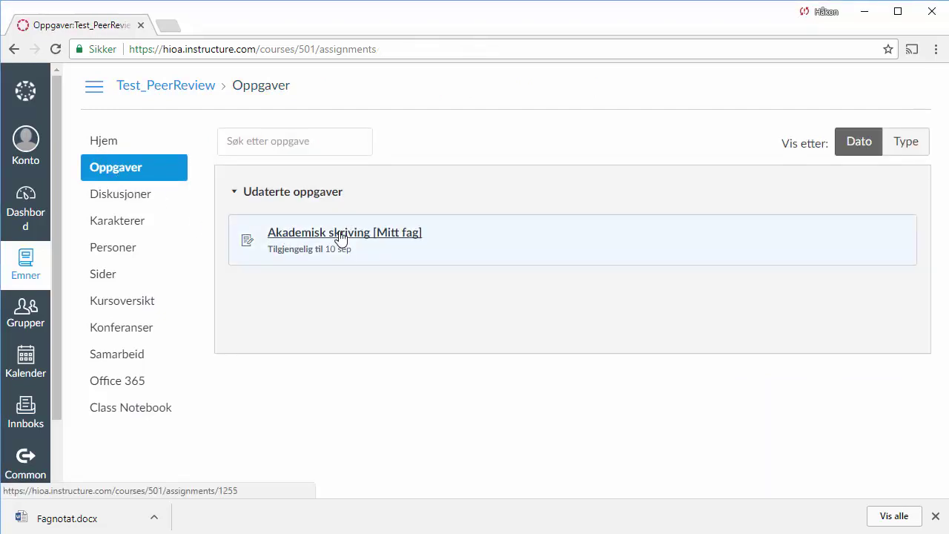
{"action": "left_click", "coordinate": [340, 236]}
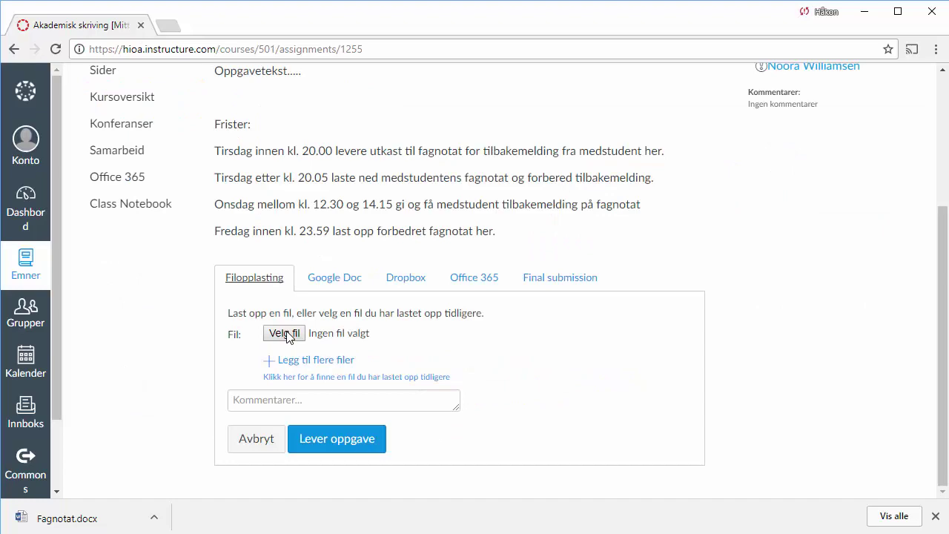
{"action": "left_click", "coordinate": [287, 335]}
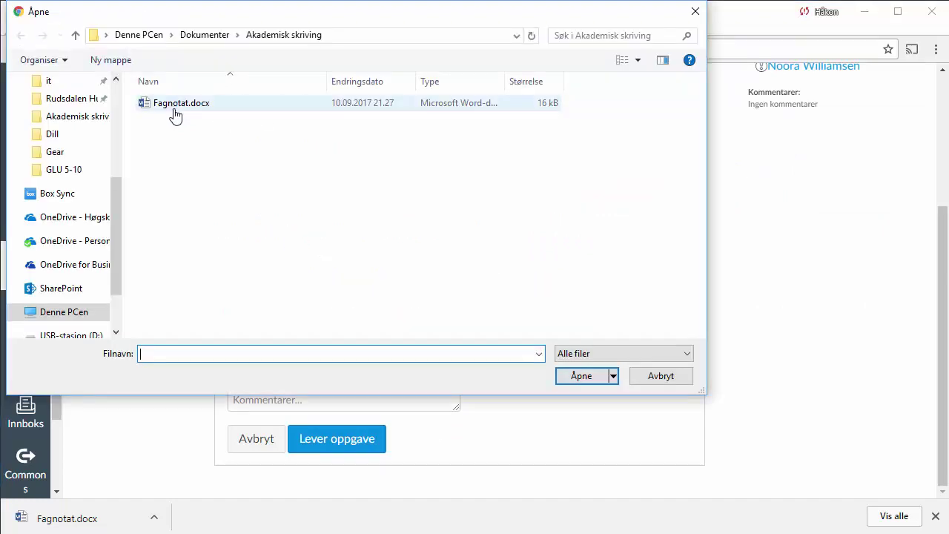
{"action": "left_click", "coordinate": [174, 108]}
{"action": "key", "text": "Return"}
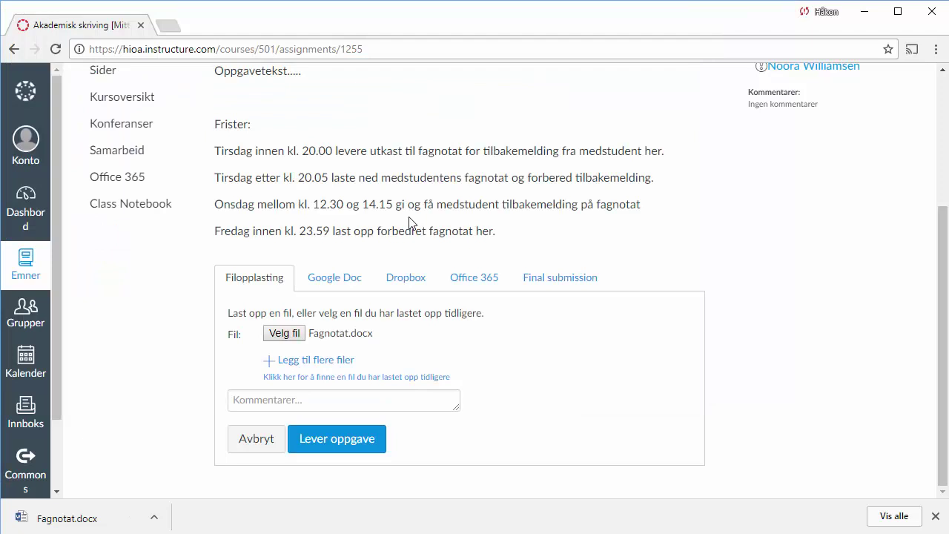
{"action": "left_click", "coordinate": [355, 435]}
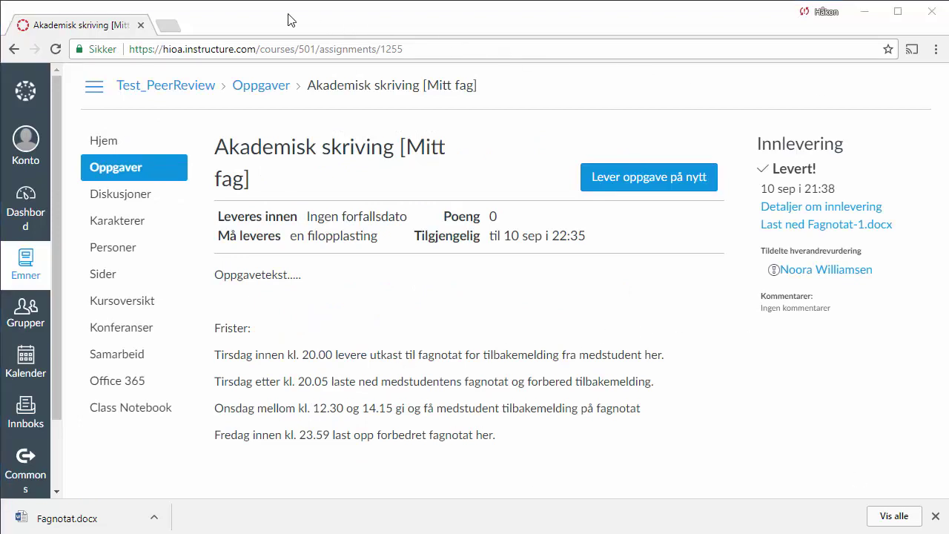
- Switch to the teacher's browser window and open the submissions for Akademisk skriving [Mitt fag] in SpeedGrader
{"action": "key", "text": "alt+Tab"}
{"action": "double_click", "coordinate": [551, 62]}
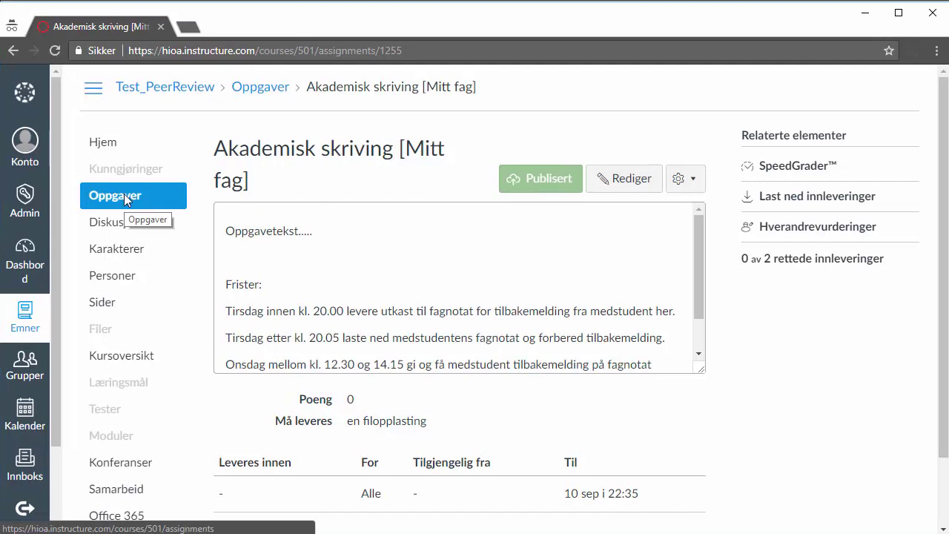
{"action": "left_click", "coordinate": [124, 194]}
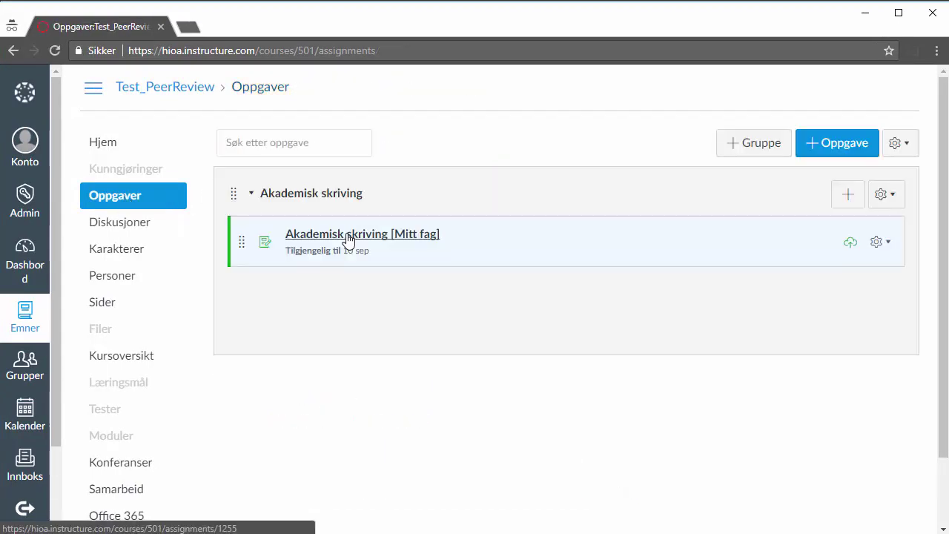
{"action": "left_click", "coordinate": [348, 239]}
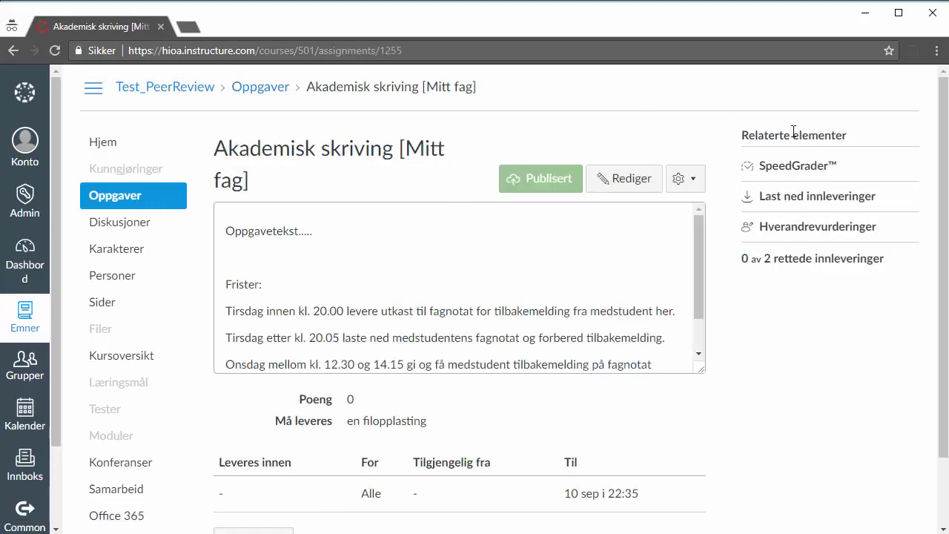
{"action": "left_click", "coordinate": [836, 227]}
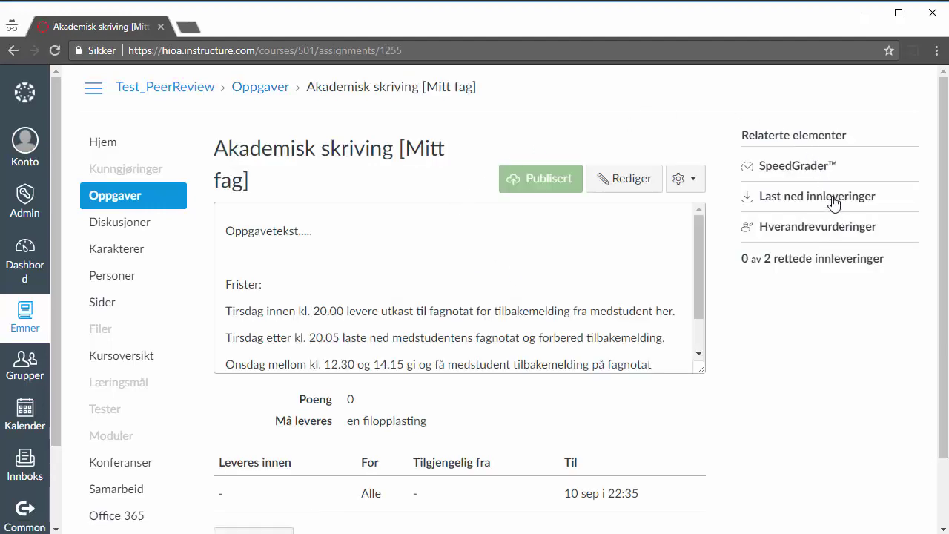
{"action": "left_click", "coordinate": [797, 166]}
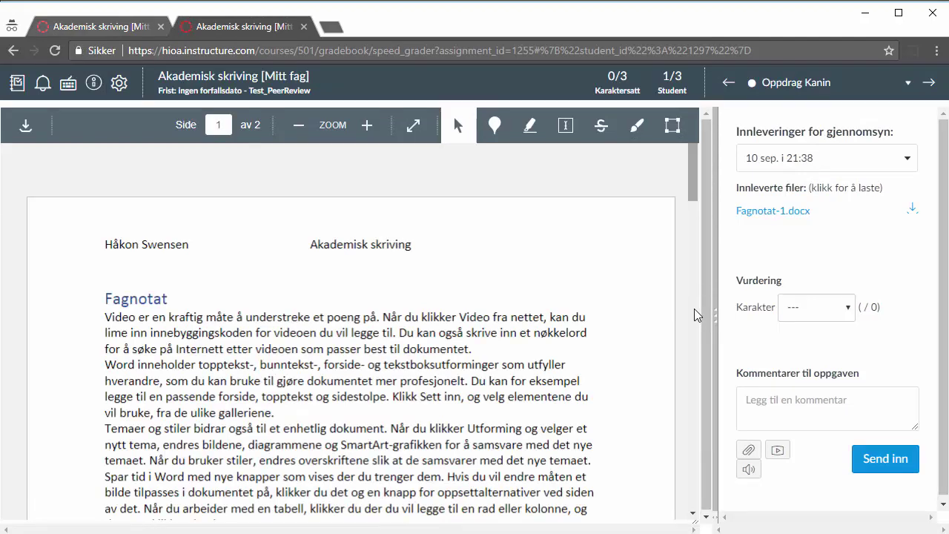
- Look through both pages of the student's latest submitted document
{"action": "left_click", "coordinate": [698, 342]}
{"action": "left_click", "coordinate": [698, 394]}
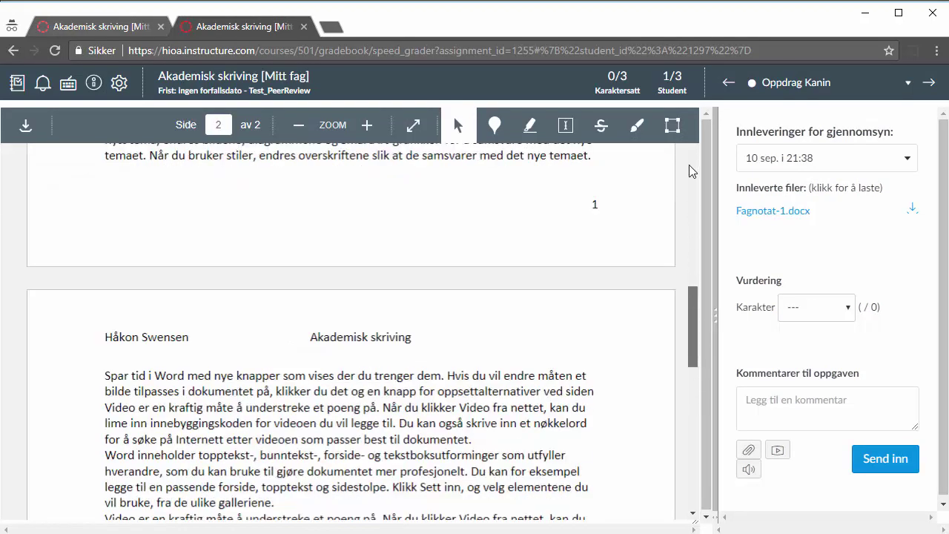
{"action": "scroll", "coordinate": [689, 164], "scroll_direction": "up", "scroll_amount": 1}
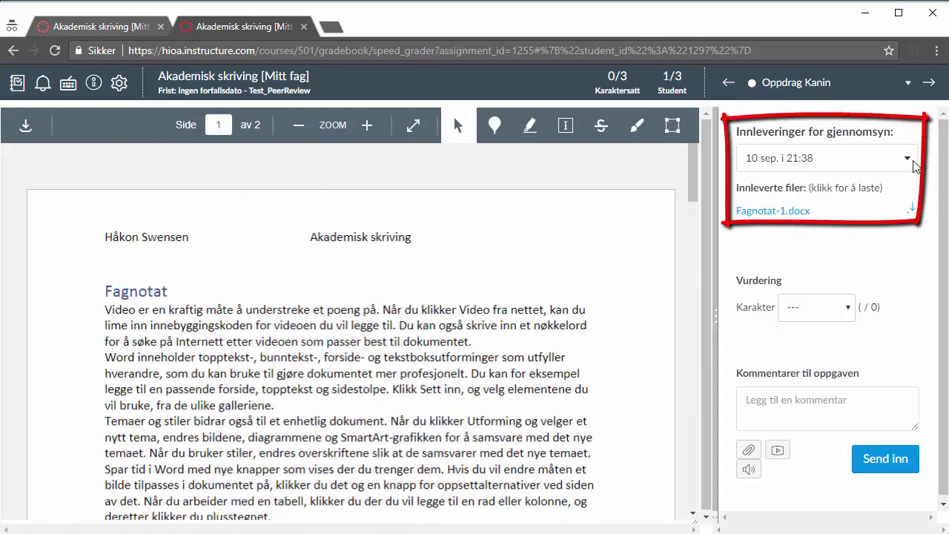
- Examine the student's earlier submission from 10 sep. i 21:33 and switch back to the one from 10 sep. i 21:38
{"action": "left_click", "coordinate": [824, 163]}
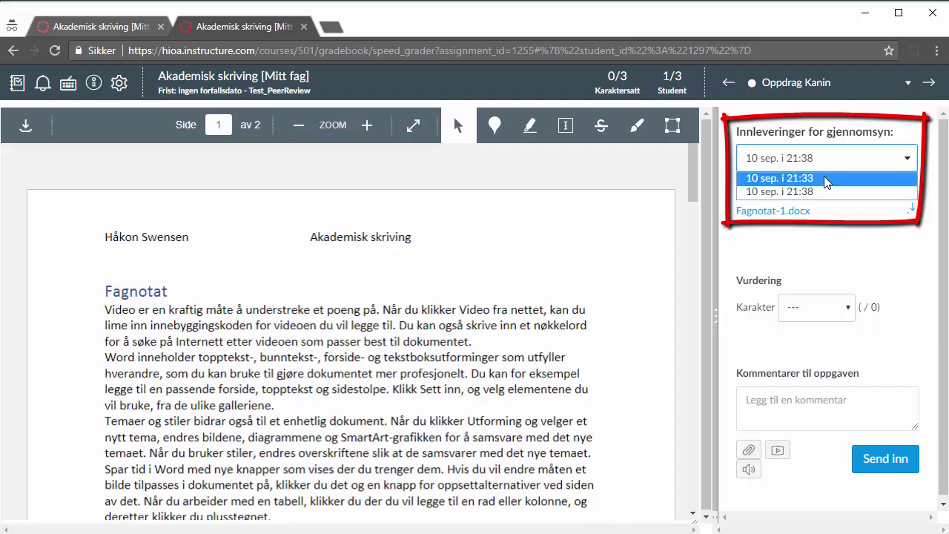
{"action": "left_click", "coordinate": [823, 178]}
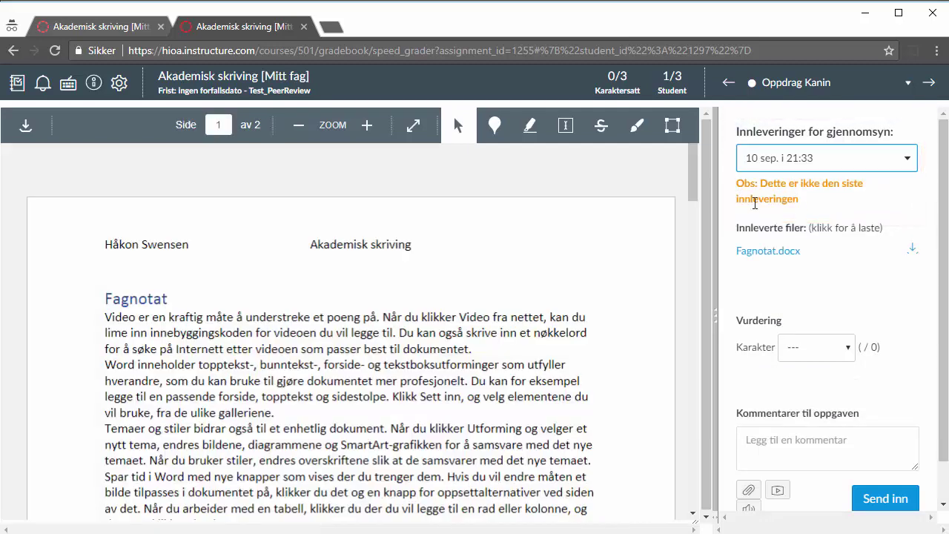
{"action": "left_click_drag", "start_coordinate": [722, 226], "coordinate": [706, 188]}
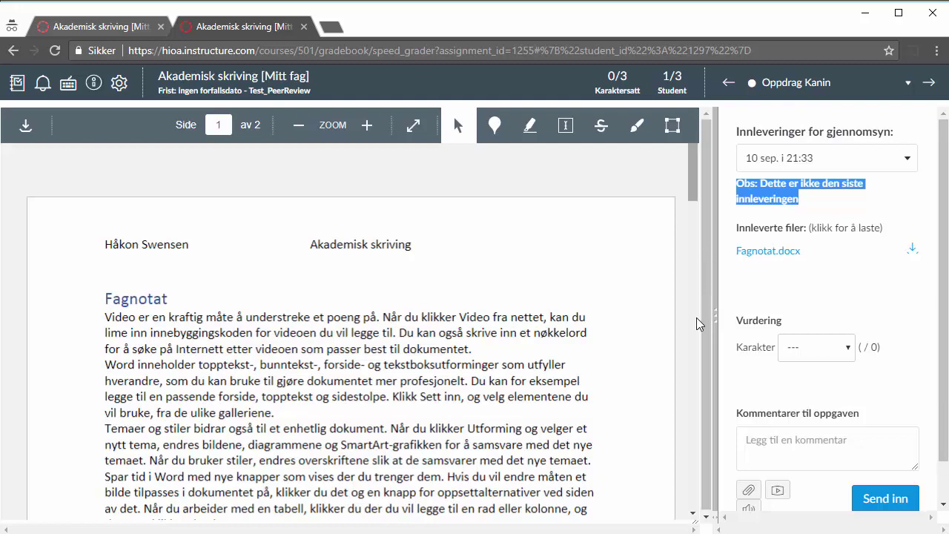
{"action": "scroll", "coordinate": [696, 317], "scroll_direction": "down", "scroll_amount": 3}
{"action": "scroll", "coordinate": [679, 319], "scroll_direction": "down", "scroll_amount": 2}
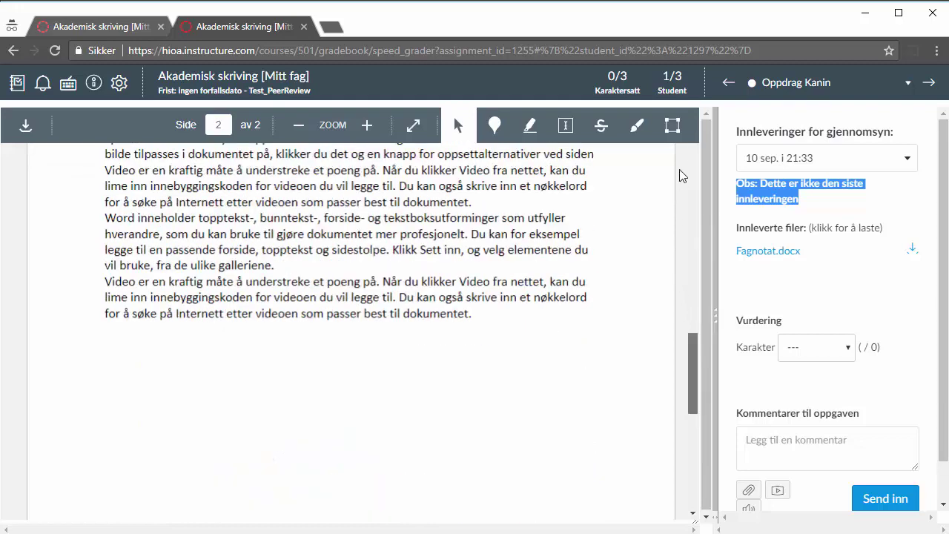
{"action": "scroll", "coordinate": [685, 172], "scroll_direction": "down", "scroll_amount": 2}
{"action": "left_click", "coordinate": [892, 163]}
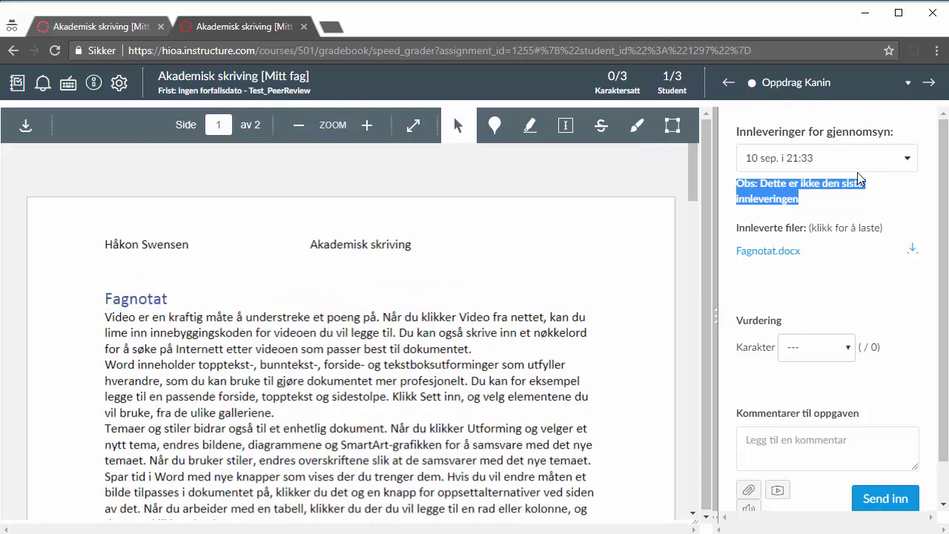
{"action": "left_click", "coordinate": [813, 192]}
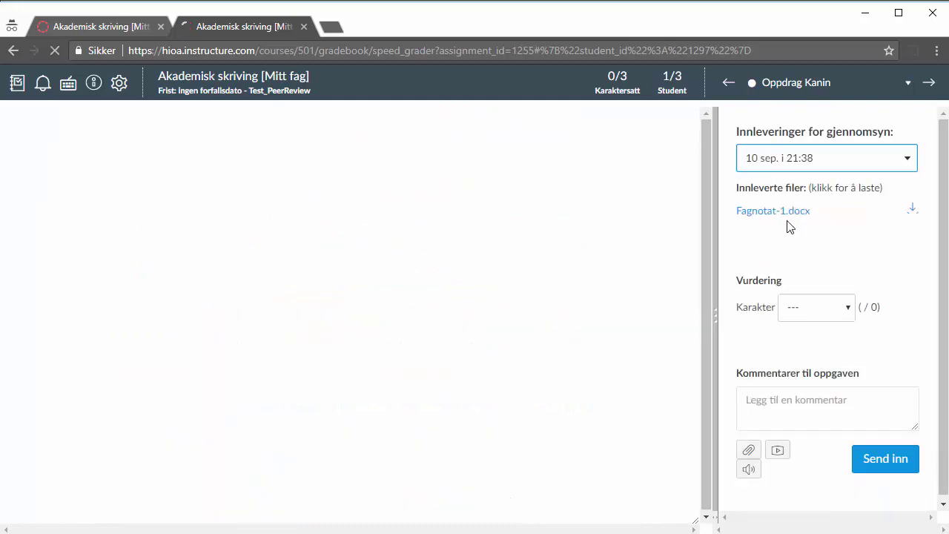